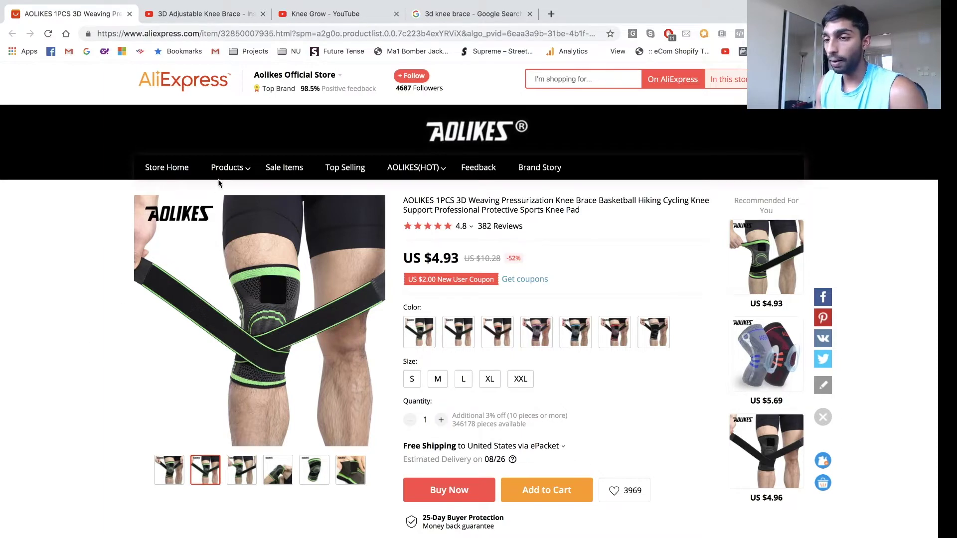
Capture a screenshot of the woman putting on the knee brace in the 3D Adjustable Knee Brace YouTube video.
left_click(458, 15)
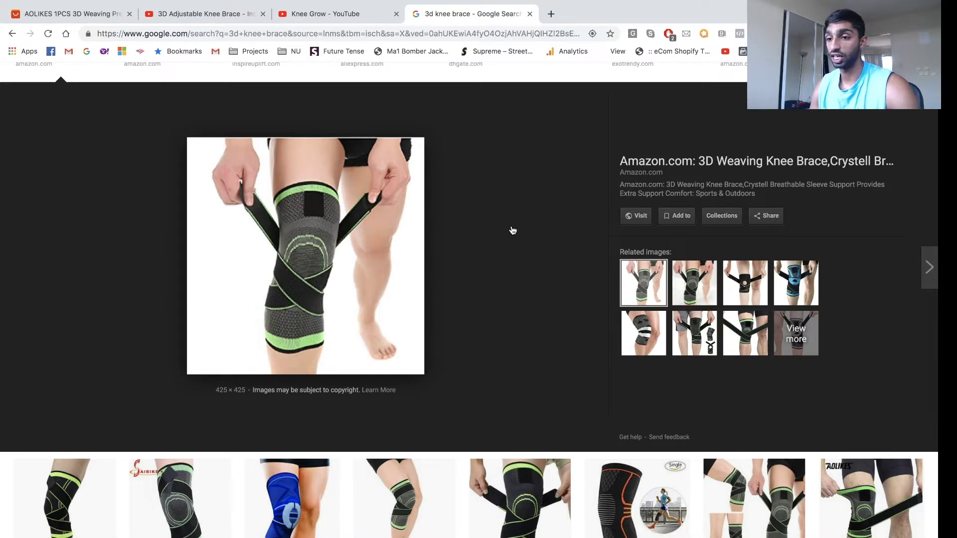
left_click(194, 22)
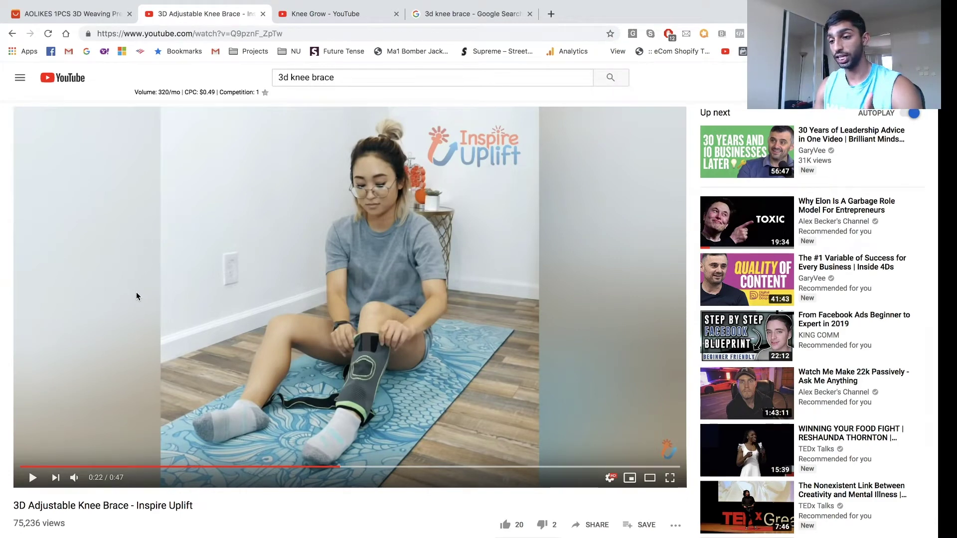
key("super+shift+4")
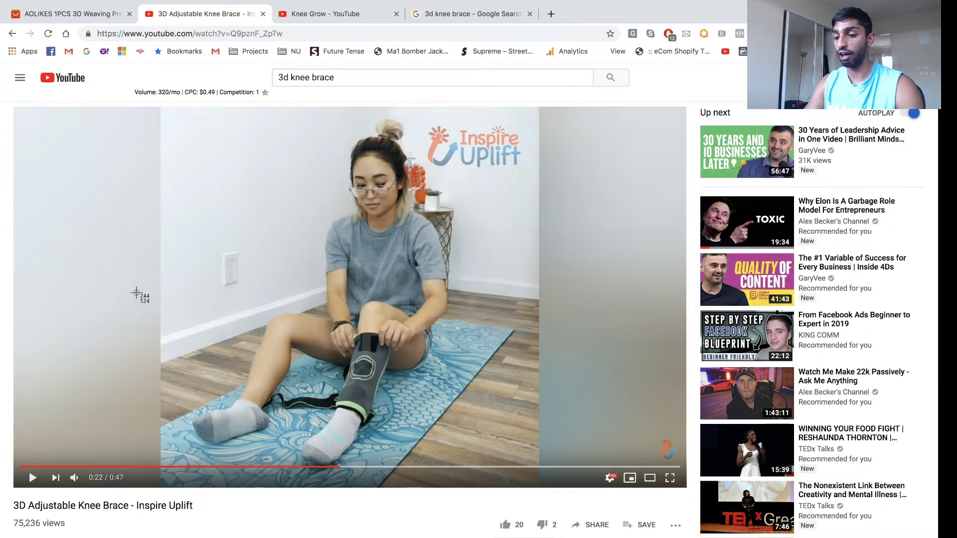
left_click_drag(193, 128, 450, 447)
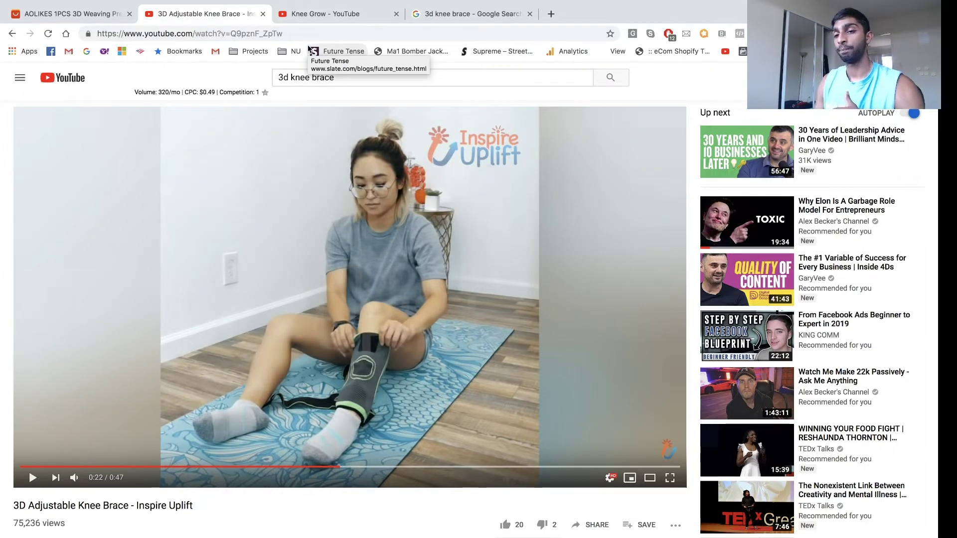
Capture a screenshot of the man holding his knee in the Knee Grow video, and return to the 3D Adjustable Knee Brace video.
left_click(114, 14)
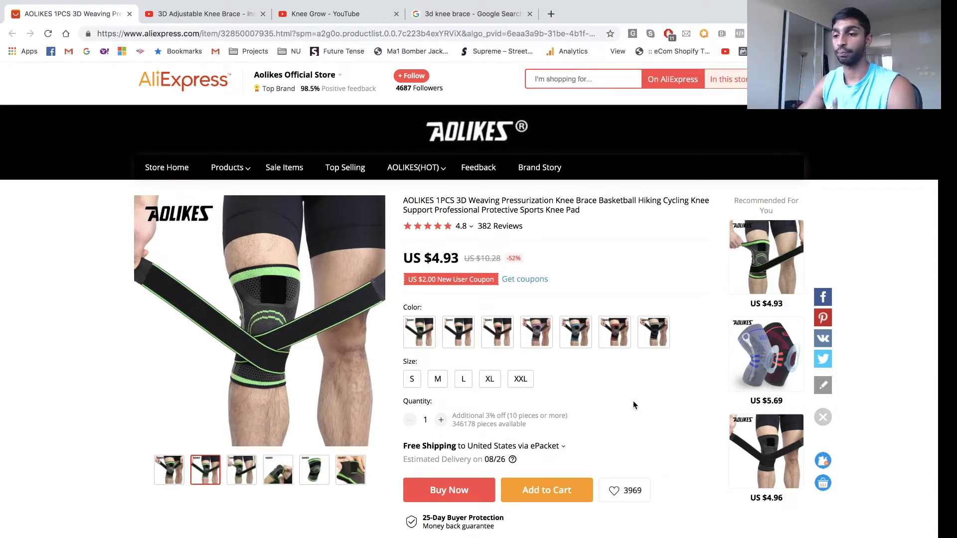
left_click(329, 14)
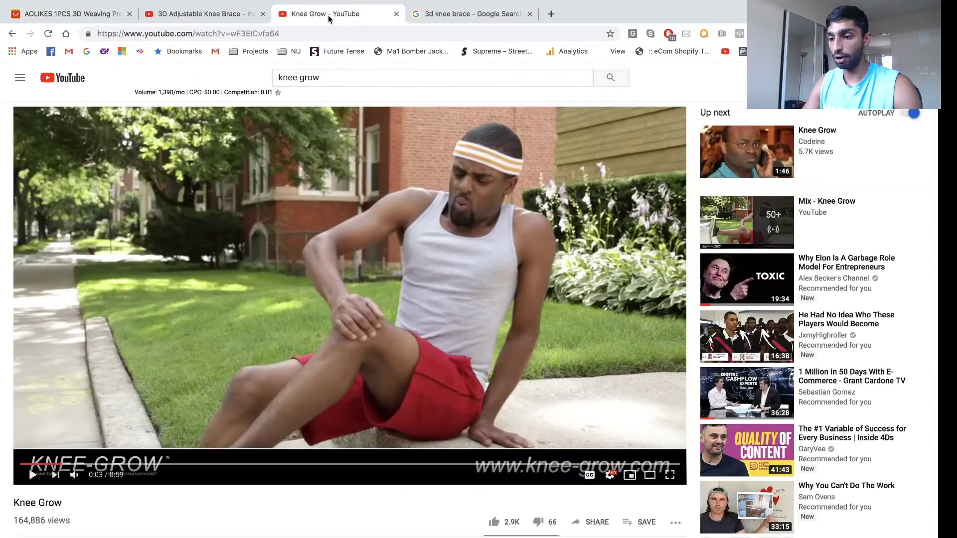
key("super+shift+4")
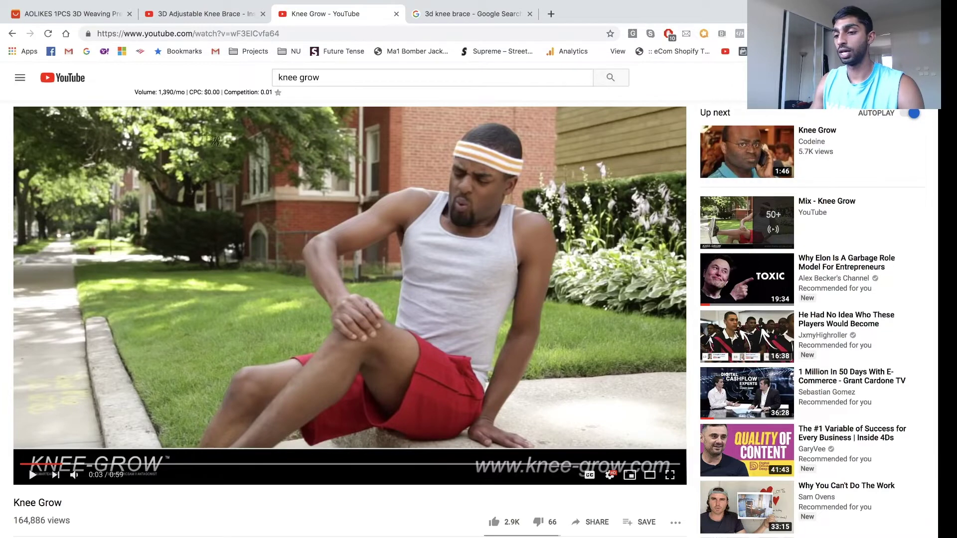
left_click_drag(171, 120, 571, 437)
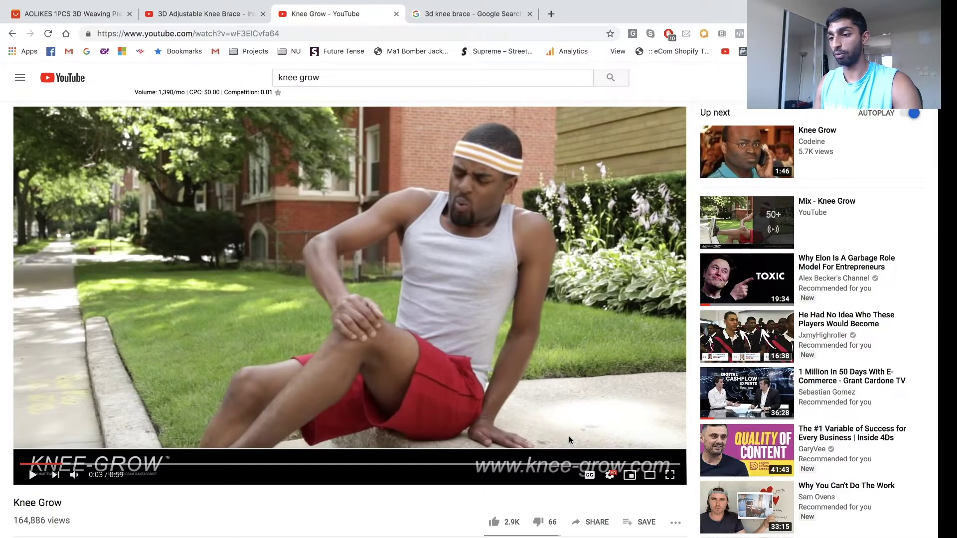
left_click(195, 15)
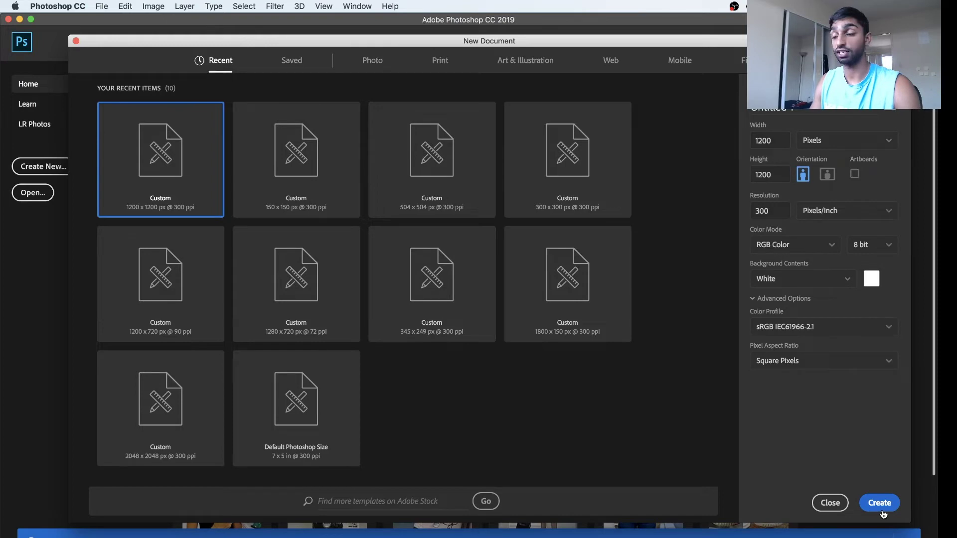
In Photoshop, create a 1200 x 1200 px document at 300 ppi and place the 3.10.31 PM screenshot of the man as a linked image.
left_click(883, 513)
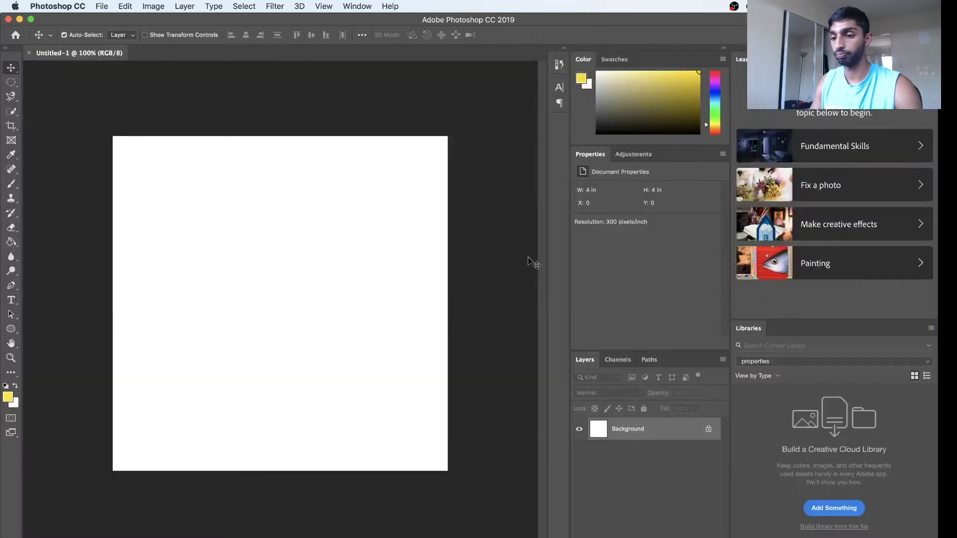
left_click(103, 7)
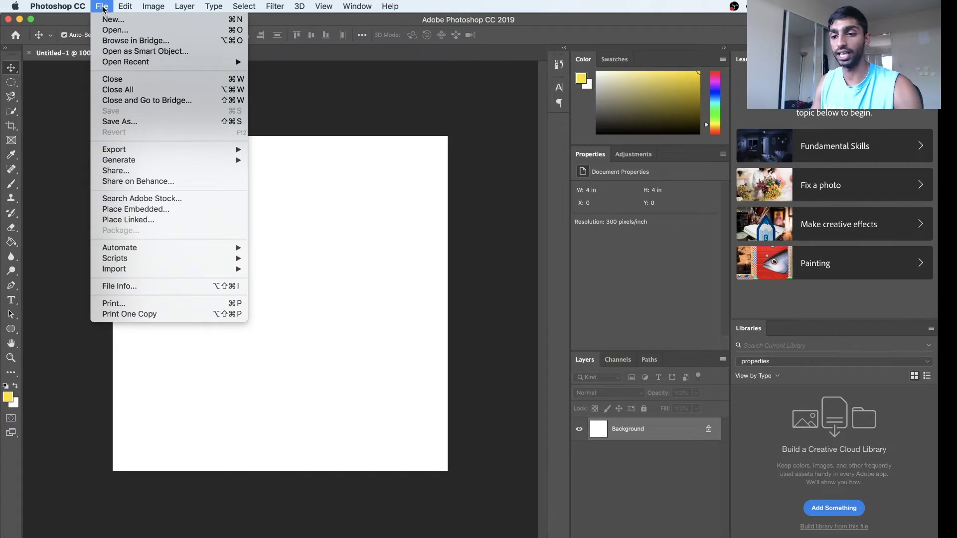
left_click(163, 226)
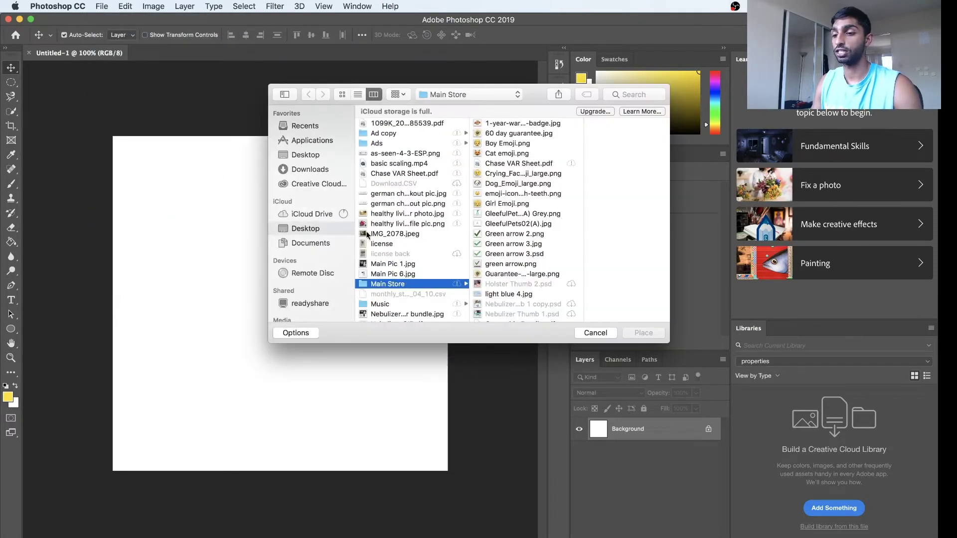
left_click(307, 229)
scroll(409, 269, "down", 10)
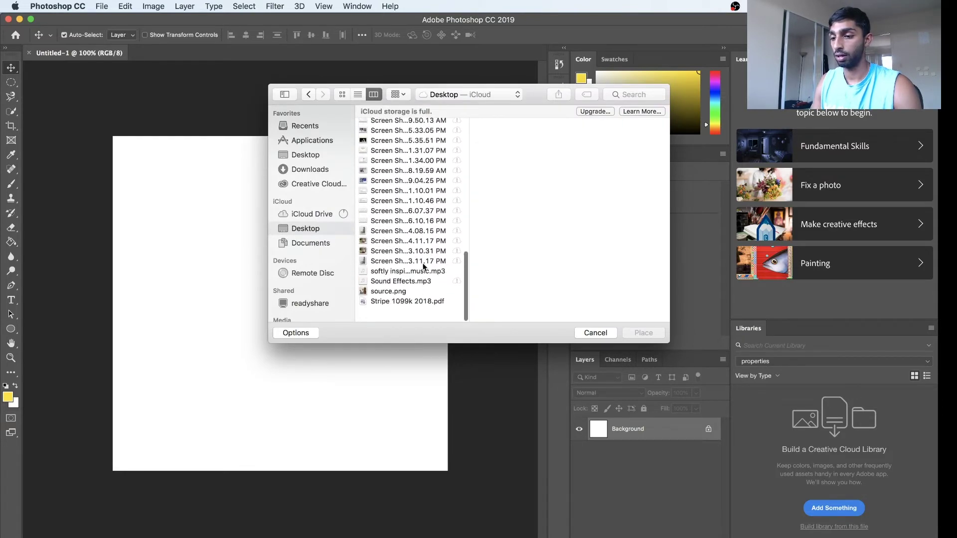
left_click(399, 268)
double_click(399, 268)
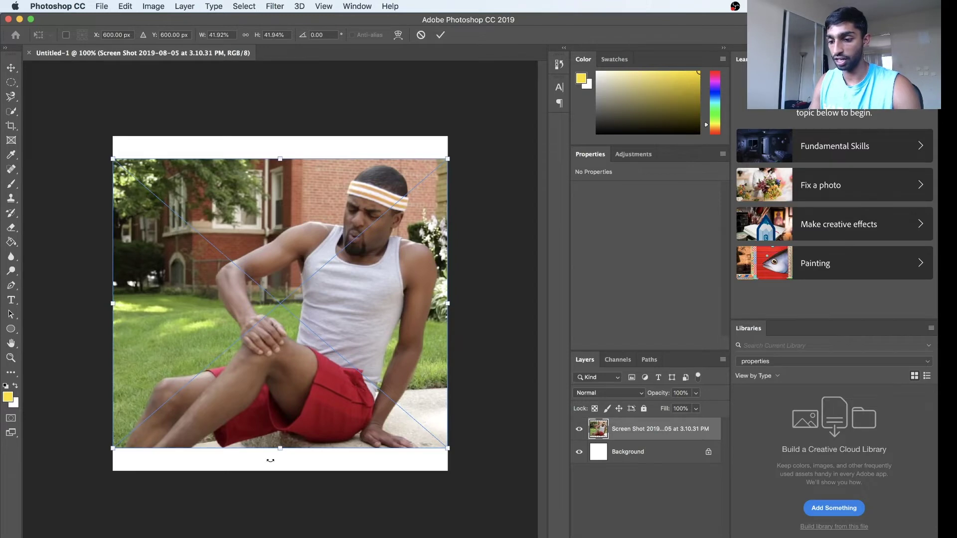
Align the man's photo with the canvas's upper edge and squash its height to about 2.2 in.
left_click_drag(311, 341, 311, 318)
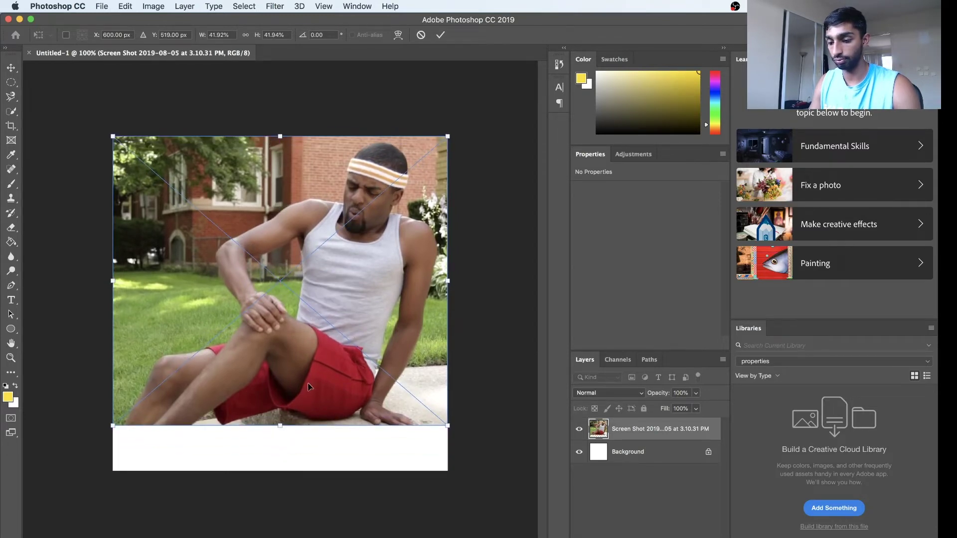
left_click_drag(280, 425, 289, 321)
key("Return")
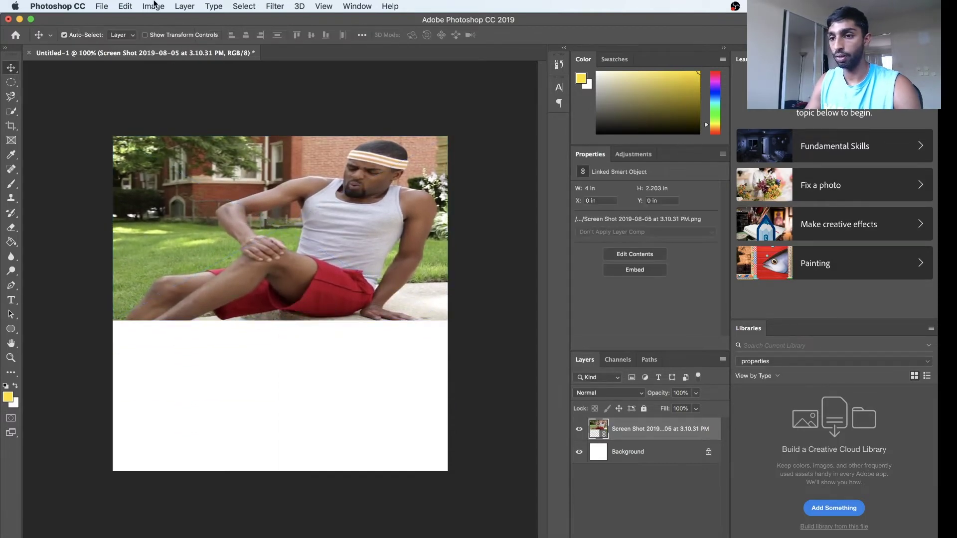
Place the 3.11.17 PM desktop screenshot of the woman with the knee brace as a linked image.
left_click(101, 6)
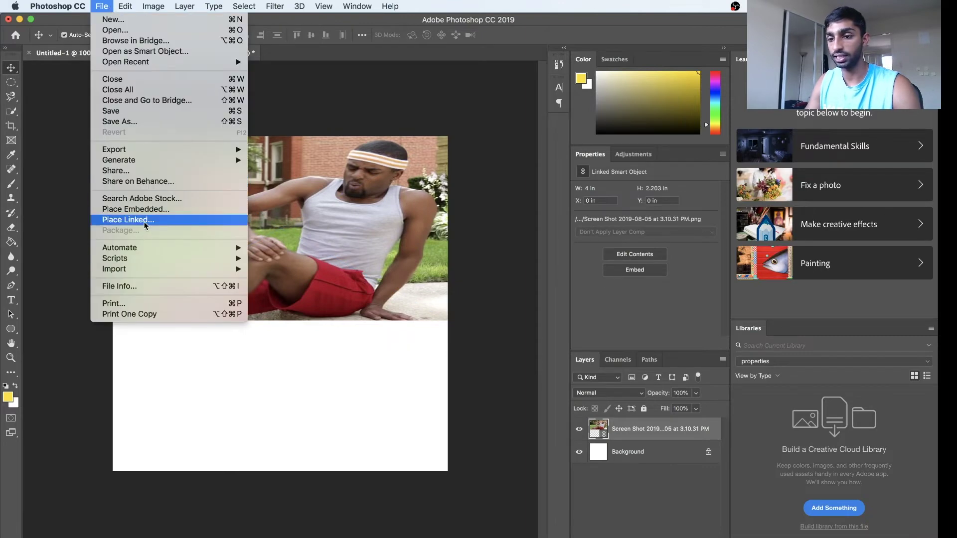
left_click(557, 94)
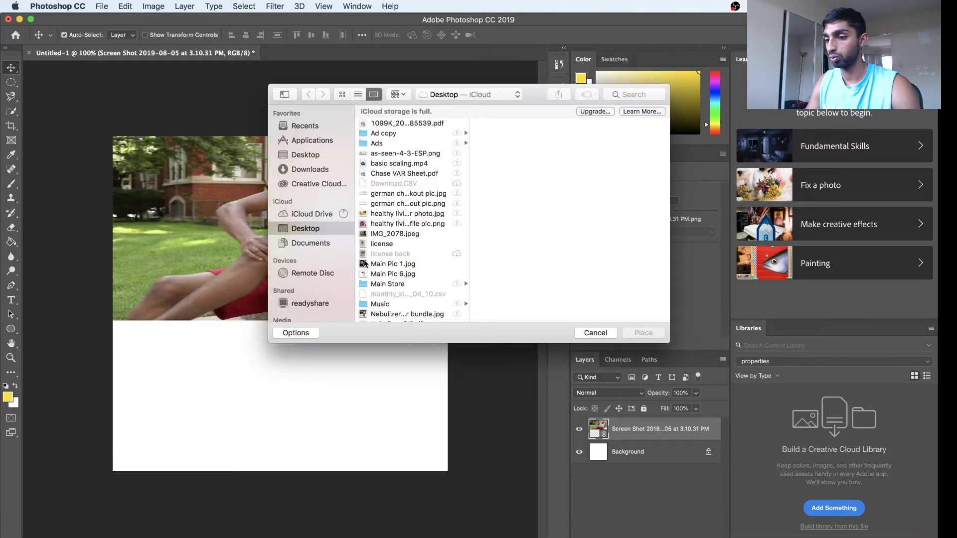
left_click(399, 277)
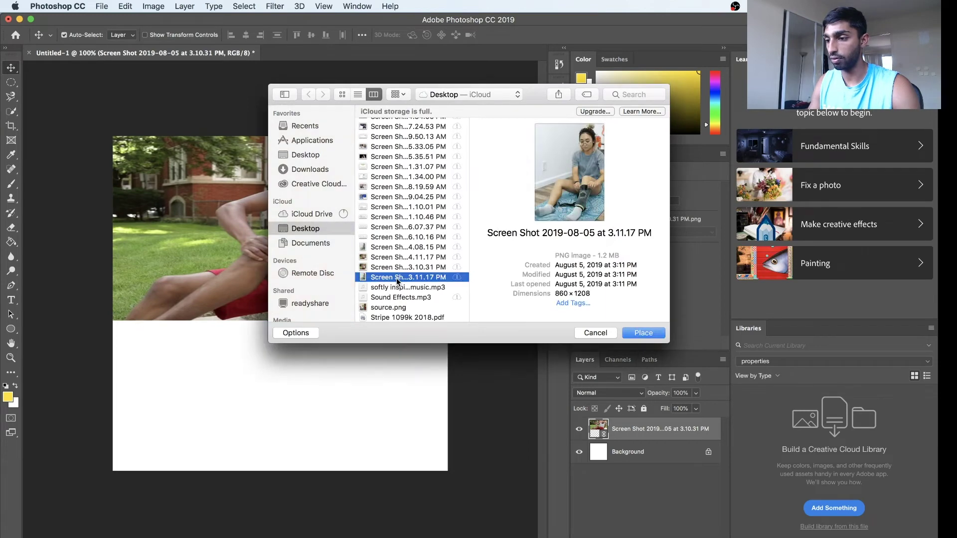
key("Return")
Squash the woman's photo to about 1.8 in high and stretch it to the full canvas width beneath the man's photo.
left_click_drag(280, 136, 260, 316)
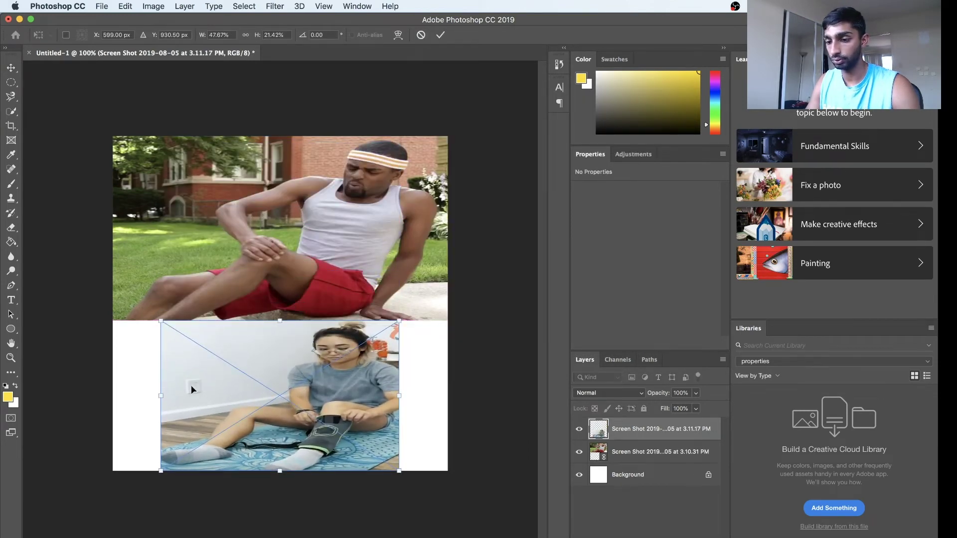
left_click_drag(160, 395, 113, 392)
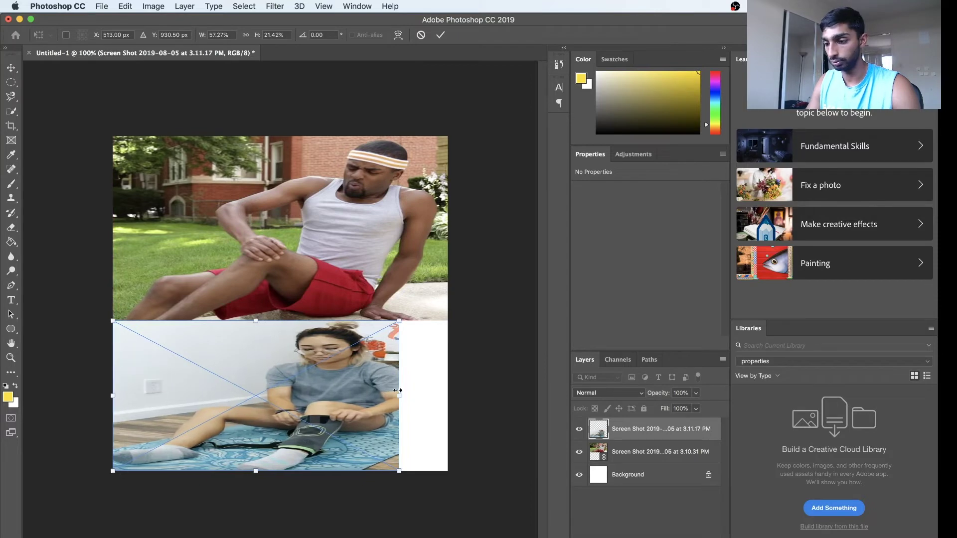
left_click_drag(396, 395, 447, 395)
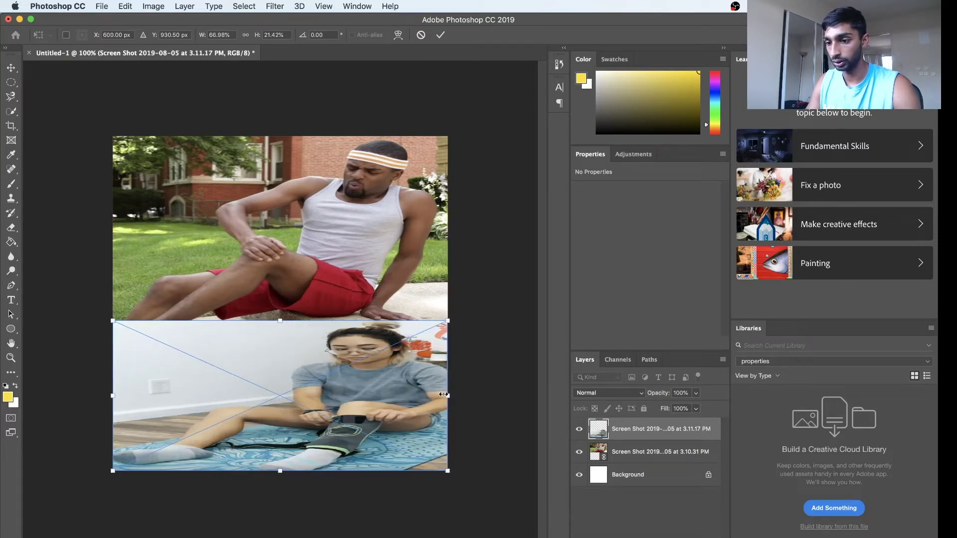
key("Return")
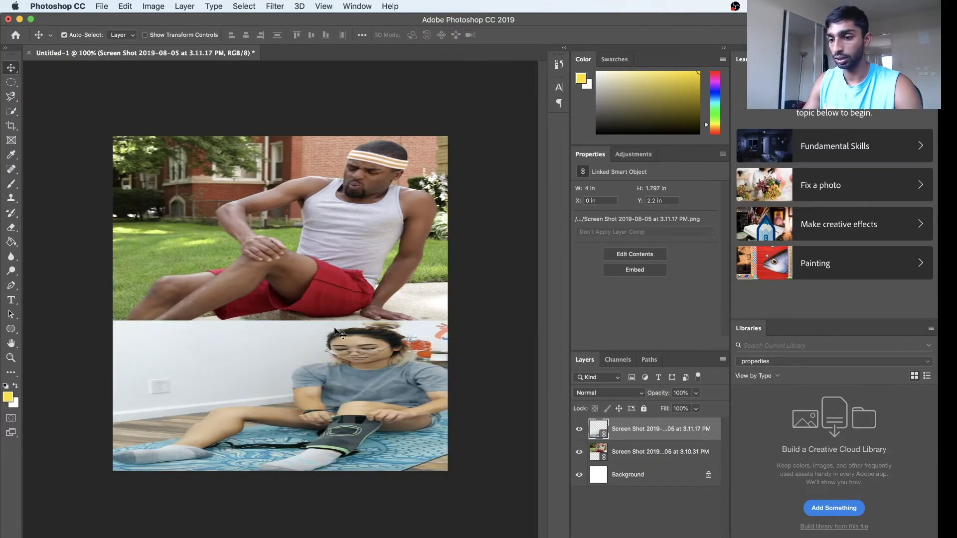
Resize the man's photo to fill the upper half of the canvas, 4 in wide and 2 in high.
left_click(316, 231)
key("ctrl+t")
left_click_drag(280, 320, 282, 308)
left_click_drag(128, 220, 112, 221)
left_click_drag(432, 220, 446, 220)
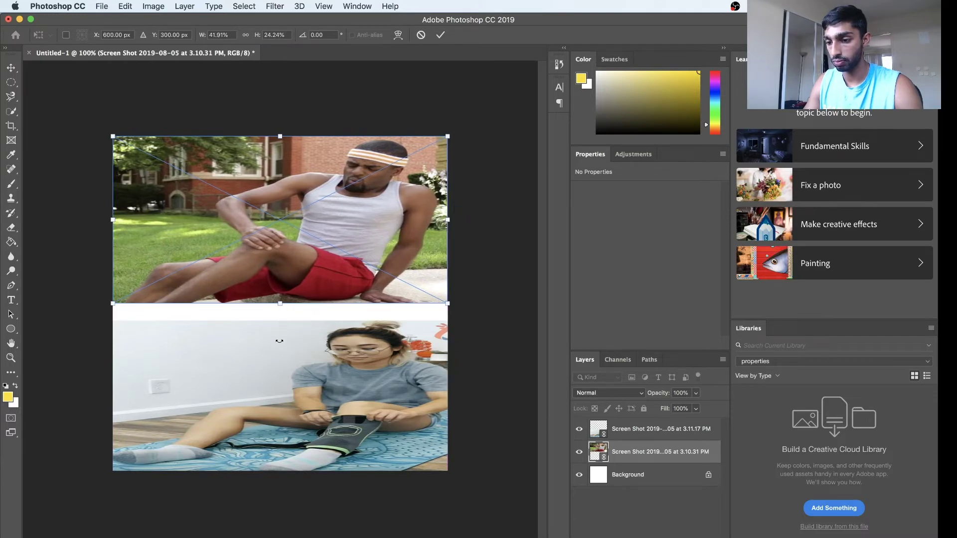
key("Return")
Move the woman's photo up against the man's and stretch it to 2 in high to fill the canvas's lower half.
left_click(289, 361)
key("super+t")
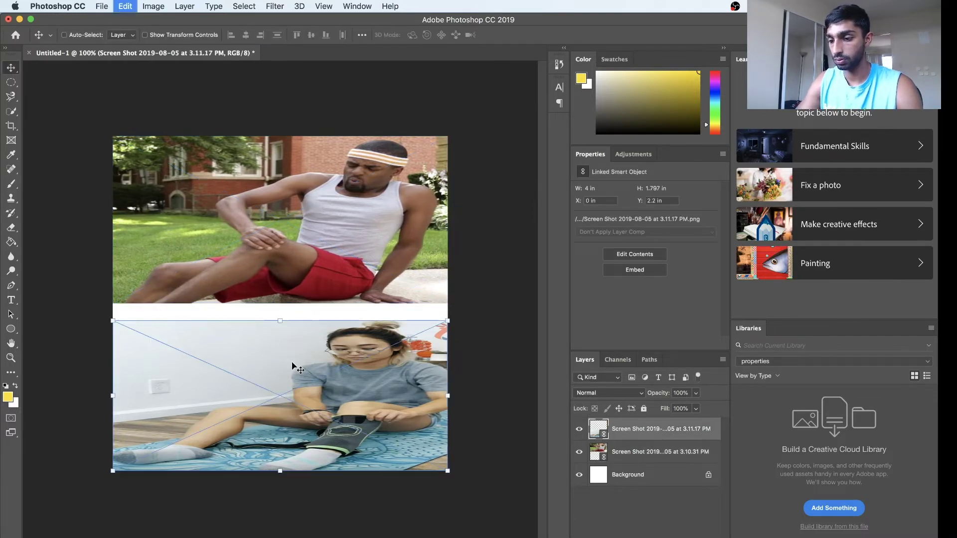
left_click_drag(300, 374, 301, 354)
left_click_drag(280, 454, 280, 470)
key("Return")
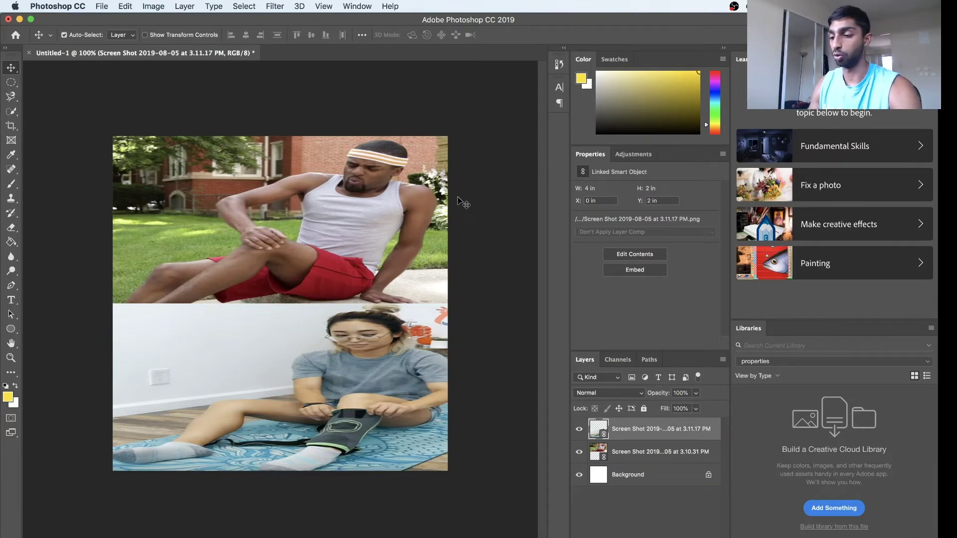
Create a clipping mask on the man's photo layer and add a Black & White adjustment layer above it.
left_click(644, 456)
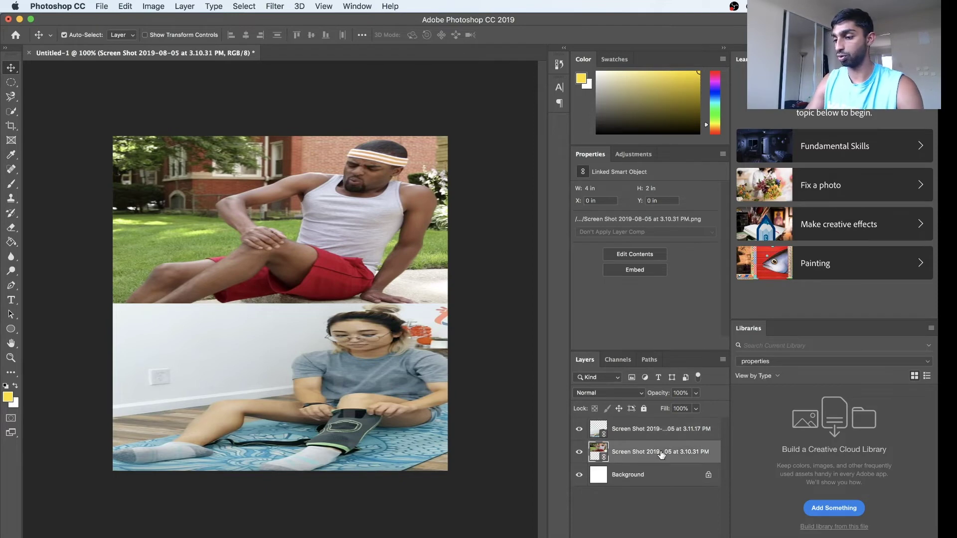
right_click(661, 452)
right_click(649, 453)
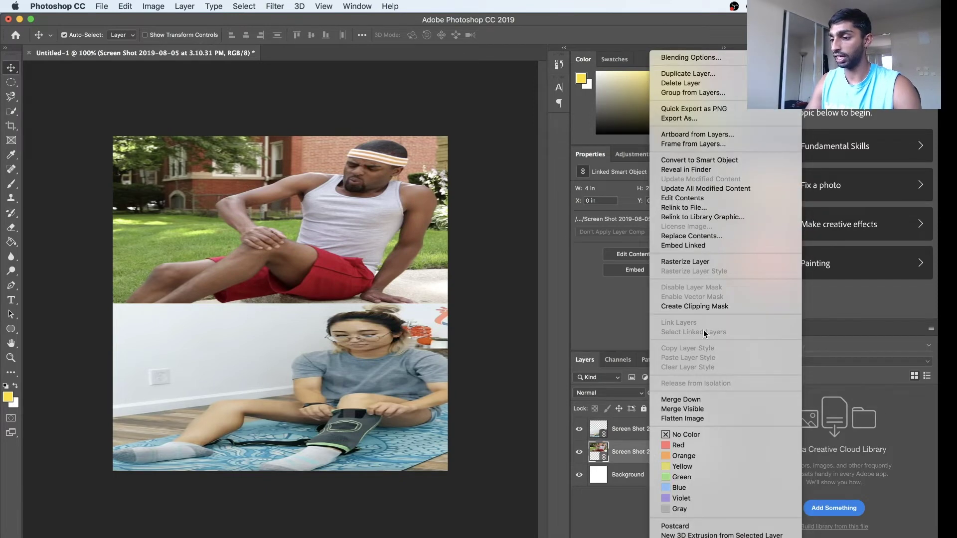
left_click(698, 305)
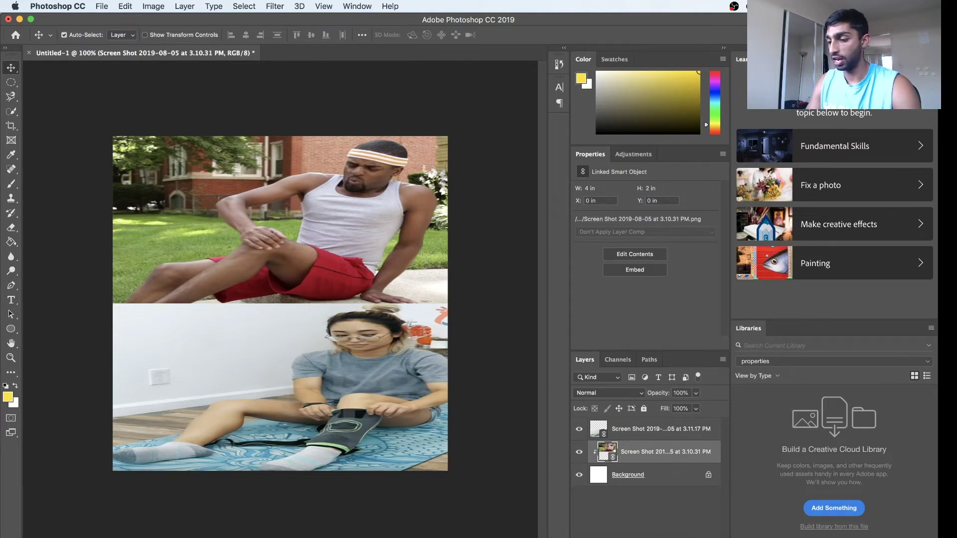
left_click(658, 532)
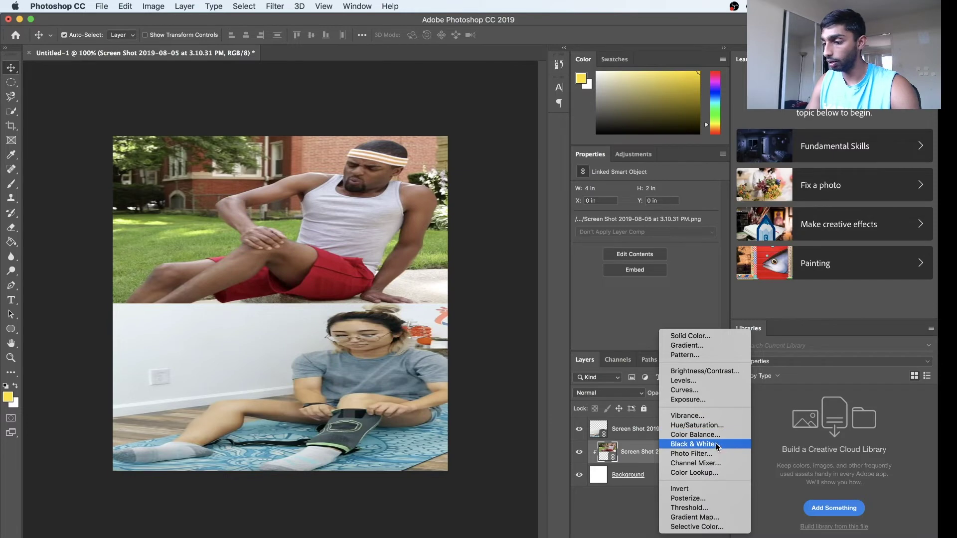
left_click(698, 444)
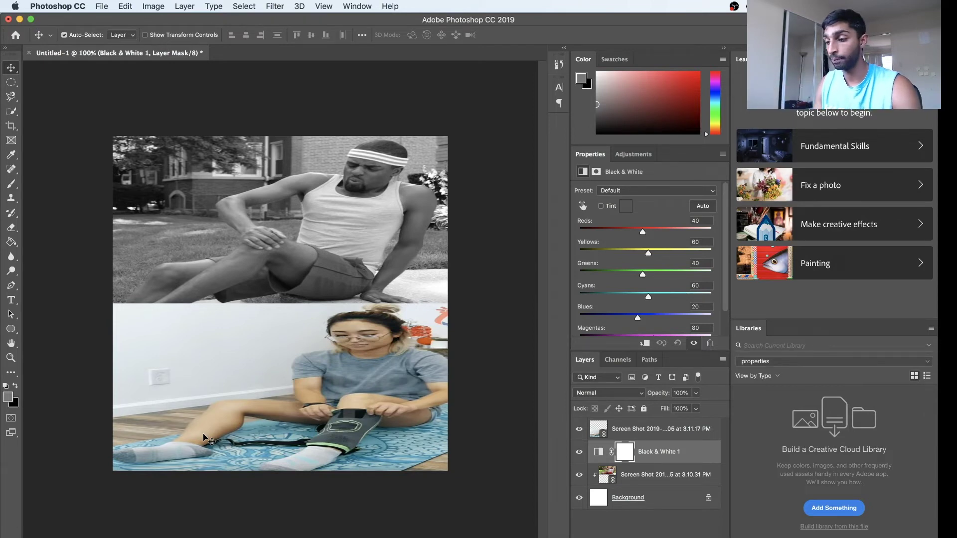
Search the desktop files for "red x" and place Red x.png as a linked image on the canvas.
left_click(103, 8)
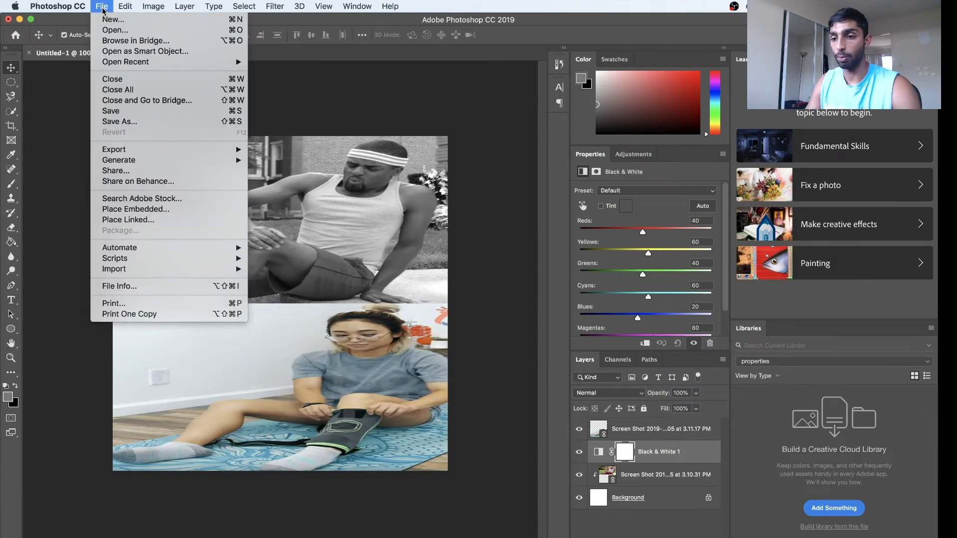
left_click(138, 220)
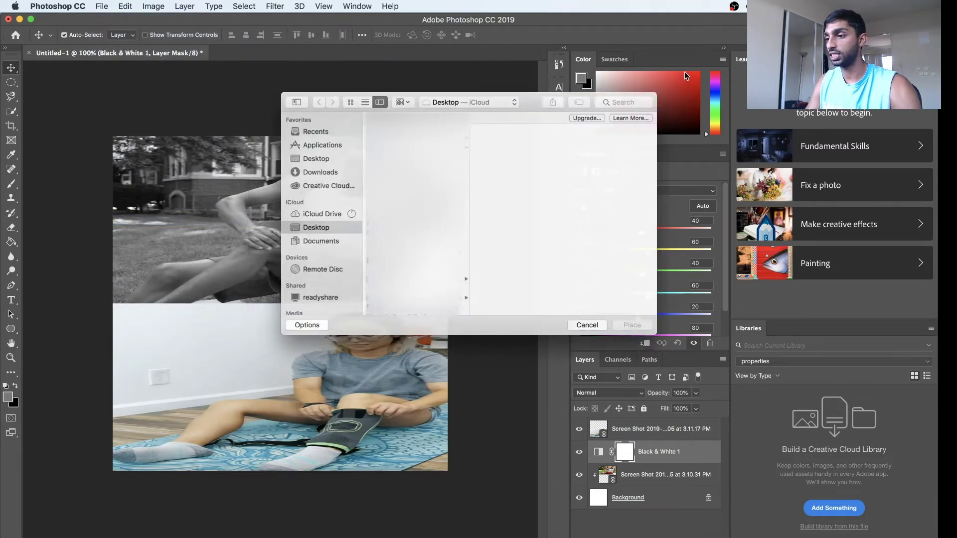
left_click(633, 95)
type("red x")
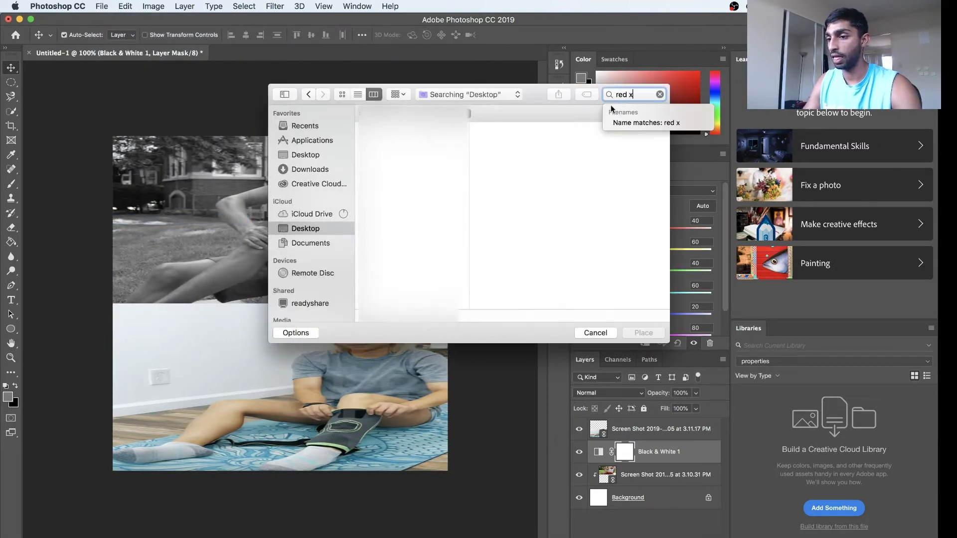
key("Return")
left_click(389, 157)
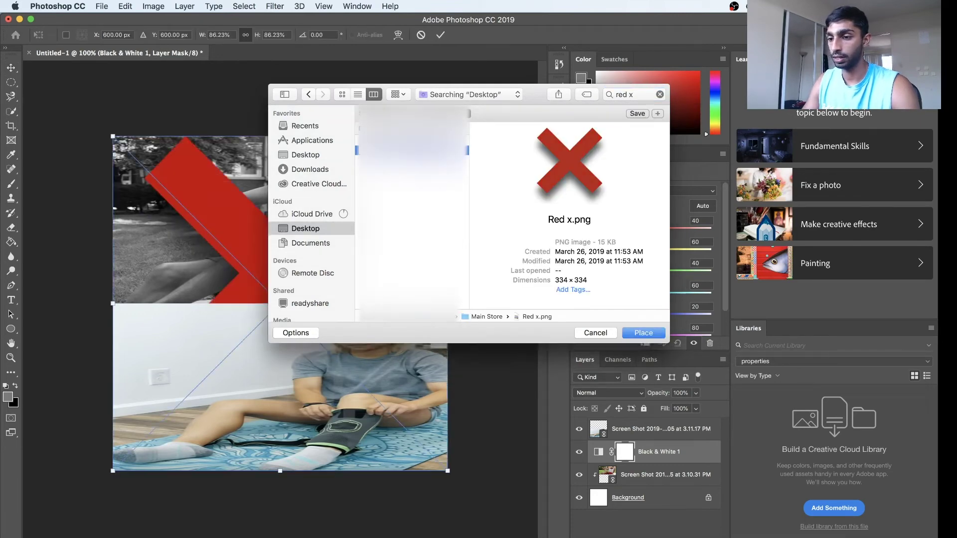
Shrink the placed red X to about 0.71 in wide and 0.70 in high and position it in the upper-left corner of the man's photo.
key("Return")
left_click_drag(313, 221, 327, 188)
left_click_drag(462, 102, 293, 248)
left_click_drag(240, 282, 234, 147)
left_click_drag(122, 302, 161, 252)
left_click_drag(197, 186, 192, 228)
left_click_drag(280, 160, 152, 180)
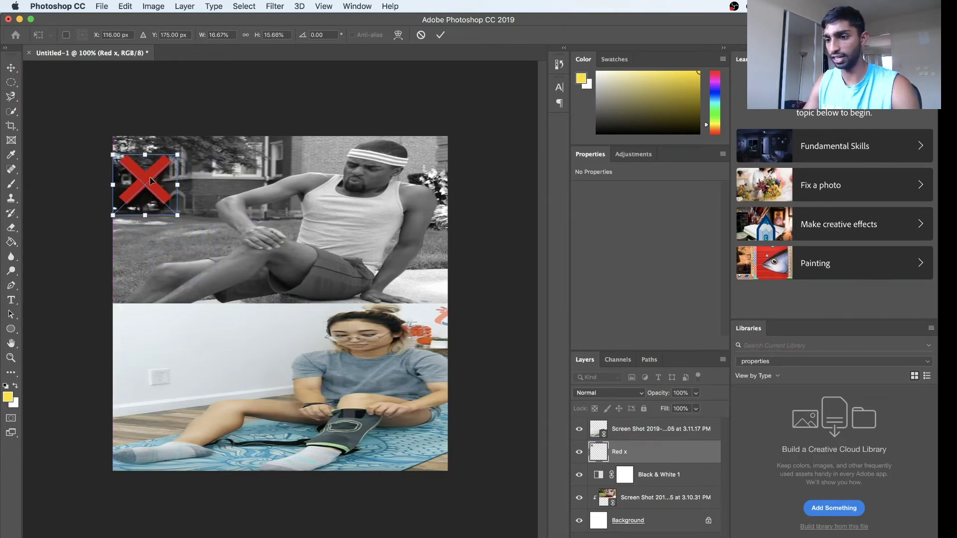
left_click(108, 7)
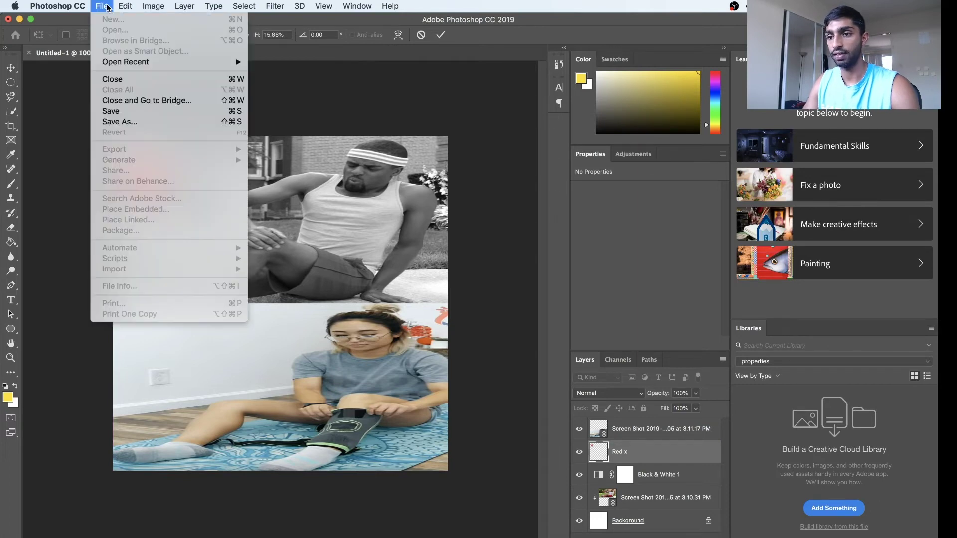
left_click(73, 413)
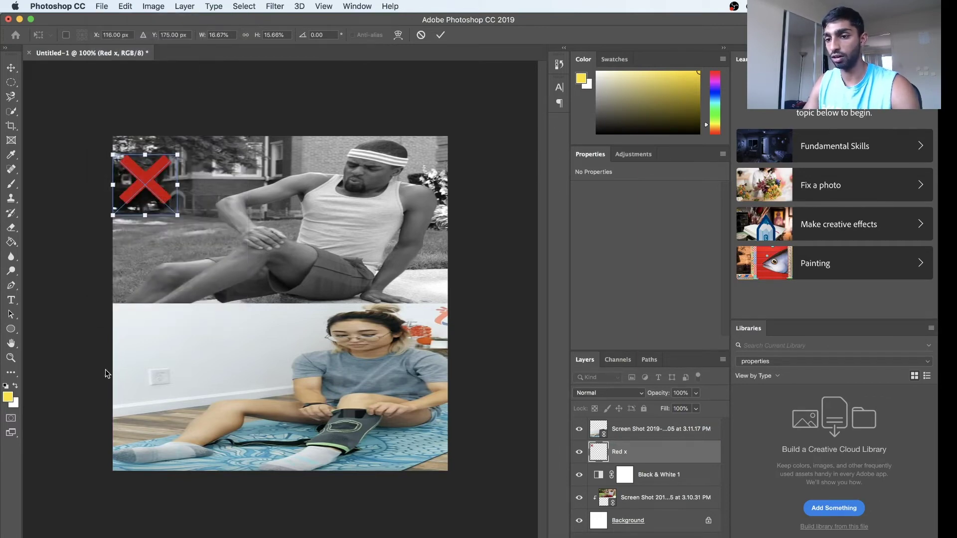
left_click(109, 6)
left_click(207, 378)
key("Return")
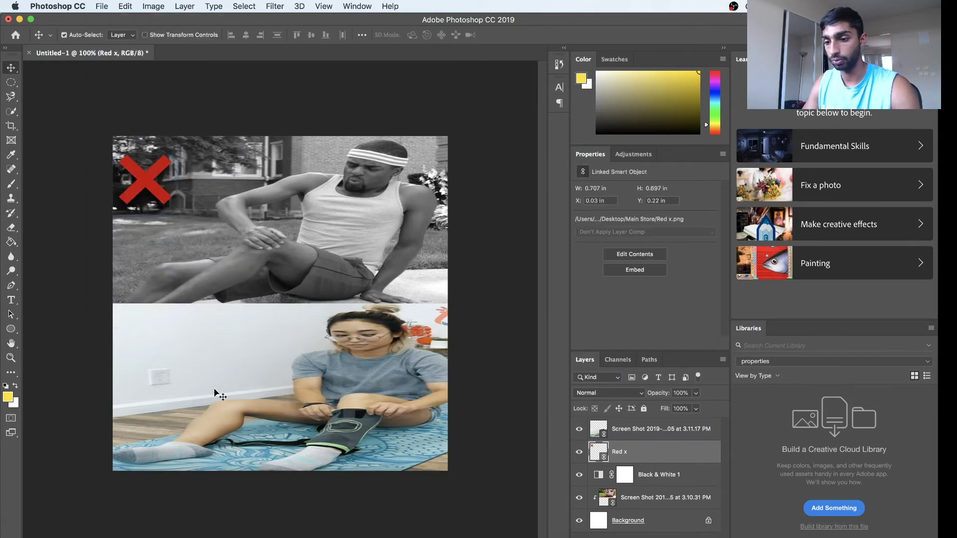
Search the Main Store folder for "green arrow" and place Green arrow 3.psd as a linked image.
left_click(102, 6)
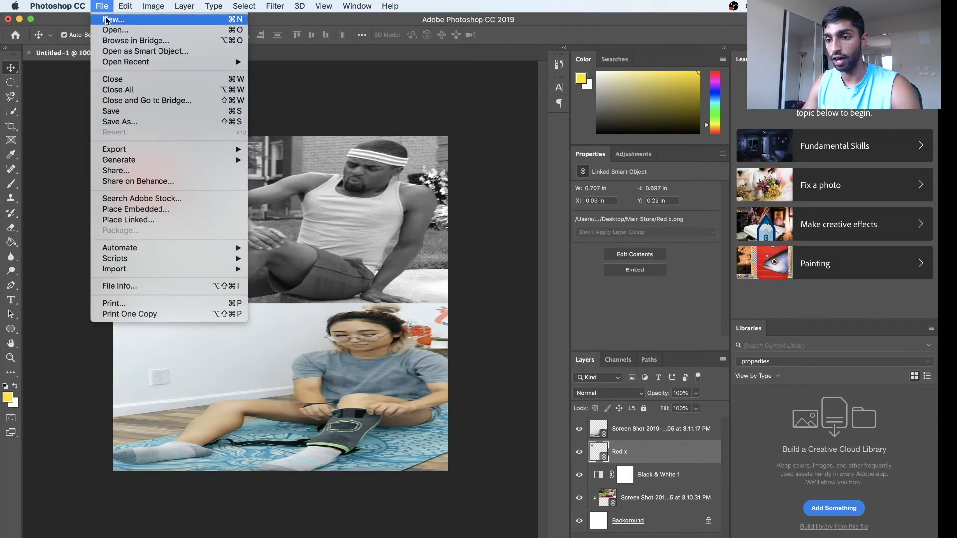
left_click(128, 220)
left_click(634, 96)
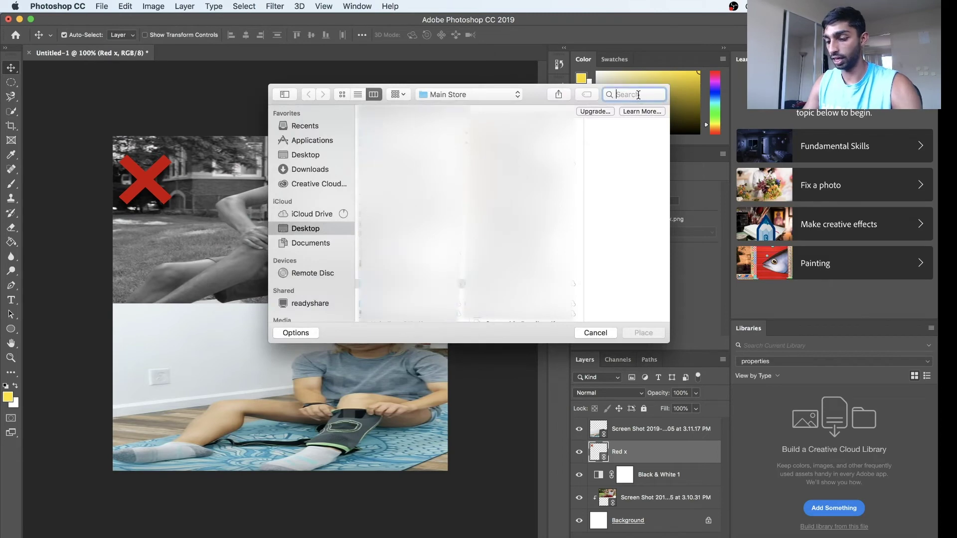
type("green arrow")
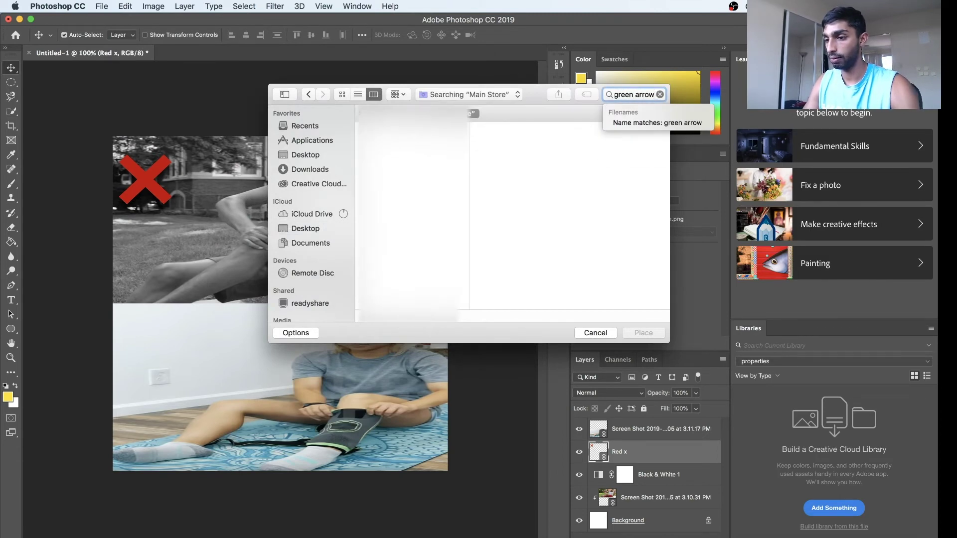
left_click(395, 150)
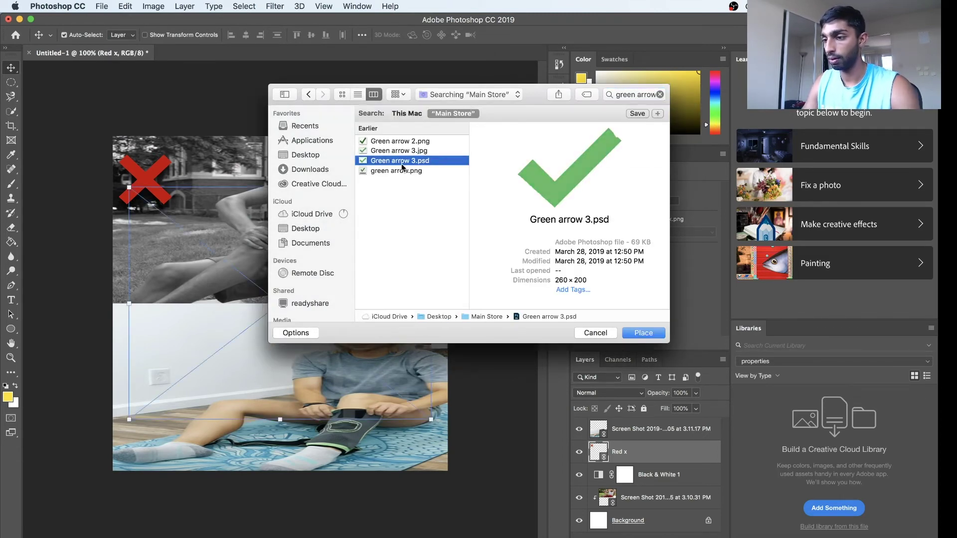
double_click(395, 150)
Shrink the green check mark to about 1.94 in wide and 1.71 in high and move its layer above the woman's photo layer.
left_click_drag(360, 260, 405, 191)
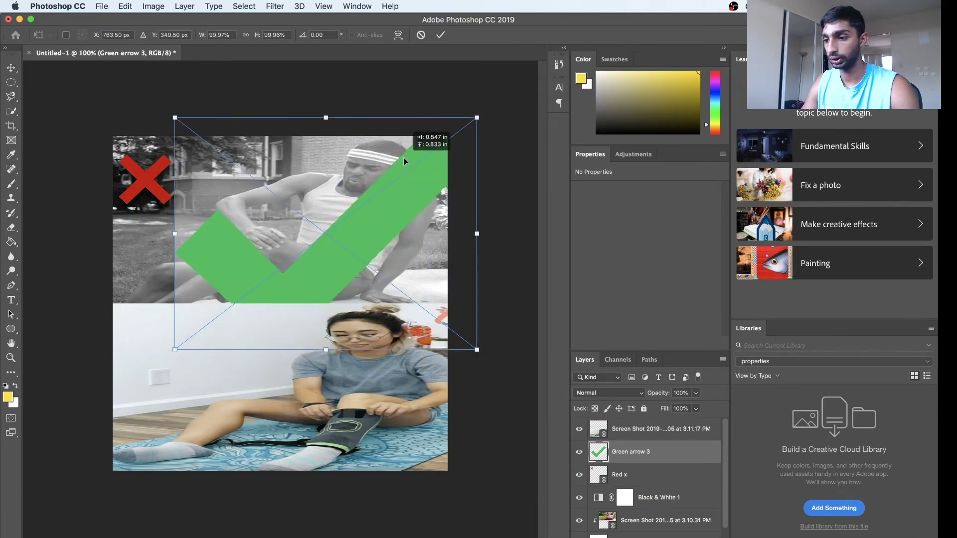
left_click_drag(477, 117, 336, 207)
left_click_drag(280, 244, 259, 255)
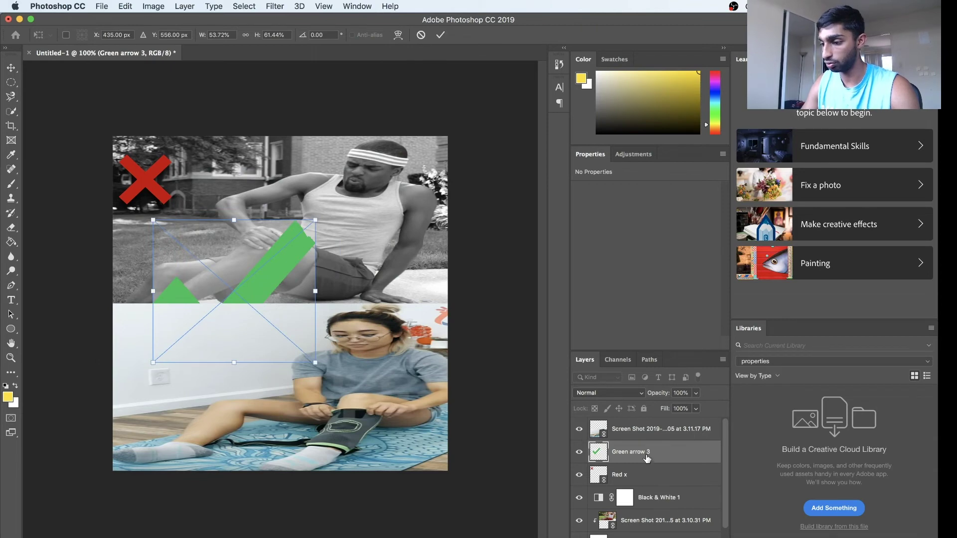
left_click_drag(644, 456, 642, 422)
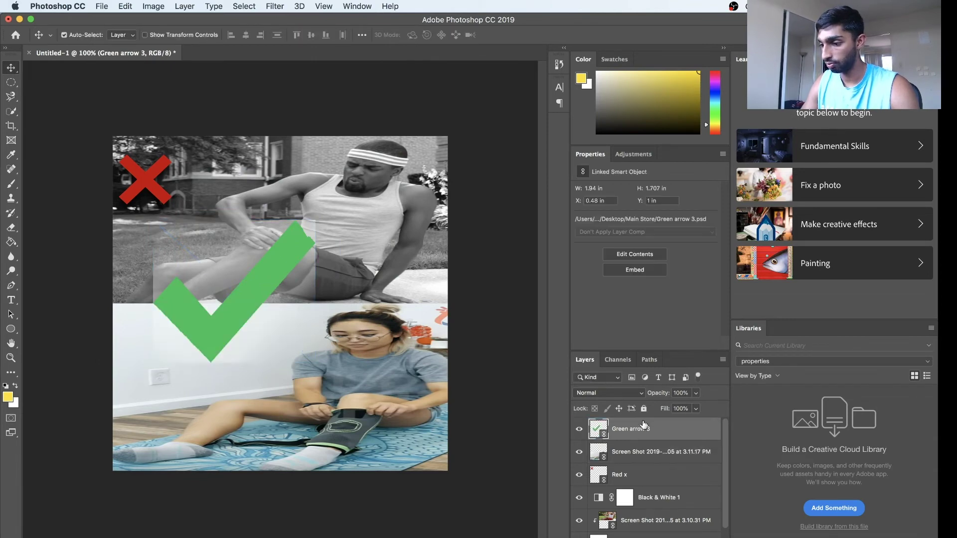
Scale the check mark down to about 0.87 in wide and 0.70 in high in the upper-left corner of the woman's photo.
left_click_drag(252, 310, 238, 372)
key("super+t")
left_click_drag(303, 282, 153, 356)
left_click_drag(175, 325, 164, 345)
key("Return")
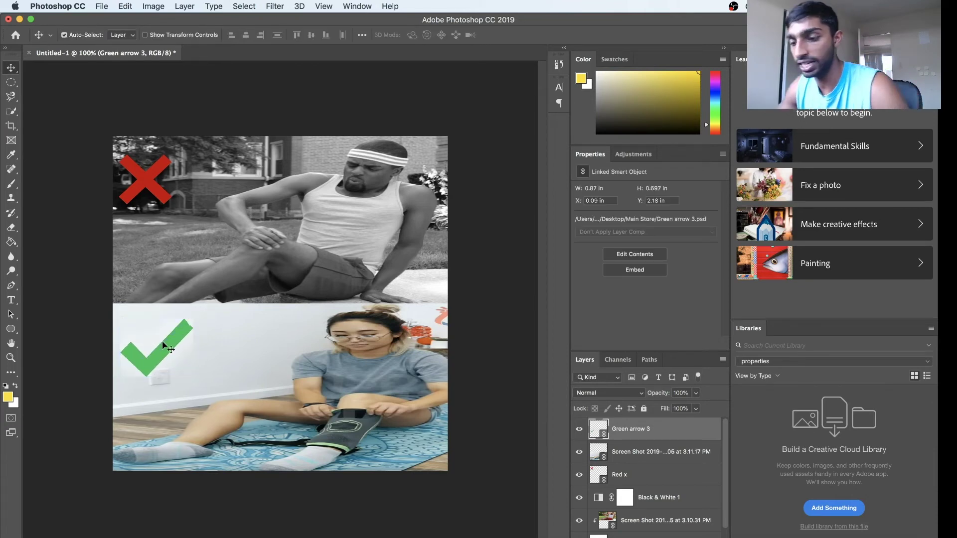
Add an Outer Glow layer style with 61% opacity to the green check mark layer.
right_click(646, 431)
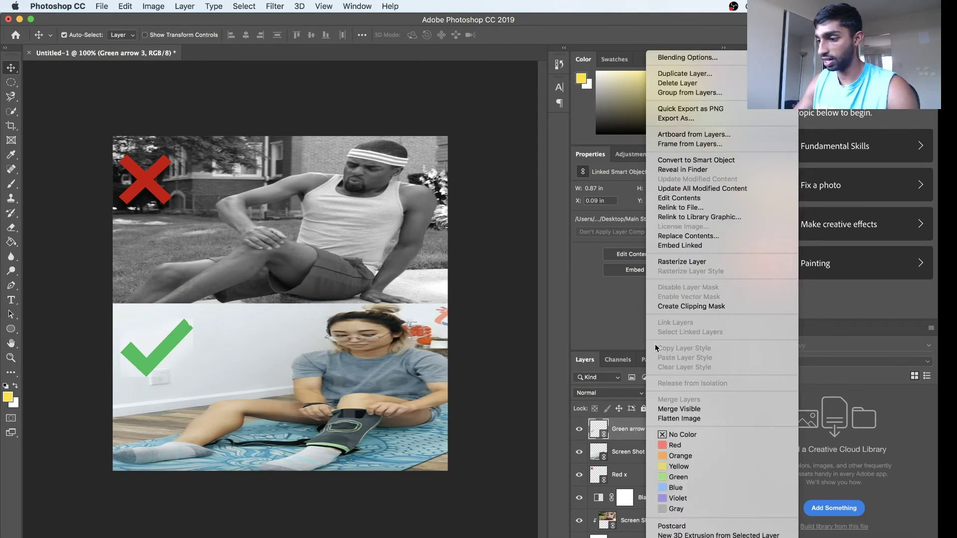
left_click(632, 435)
double_click(679, 436)
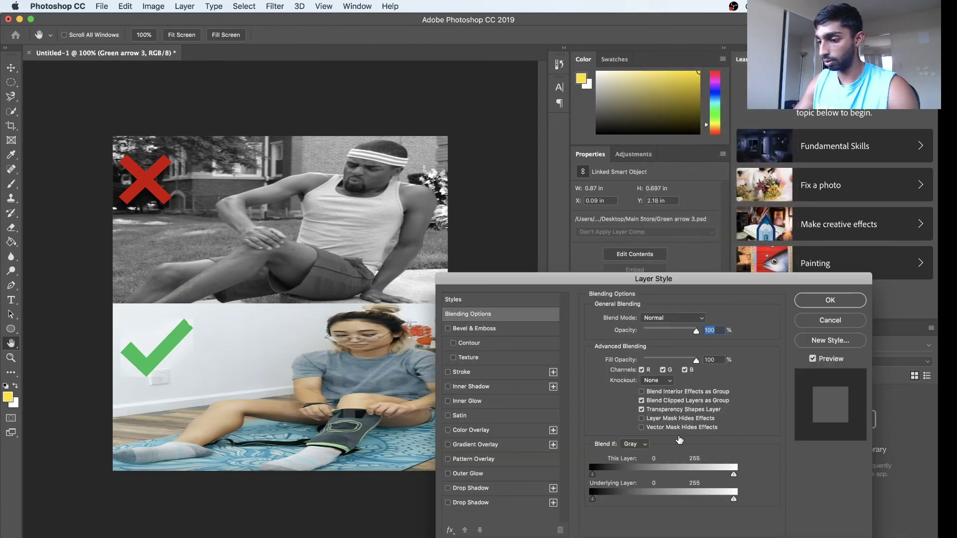
left_click(478, 474)
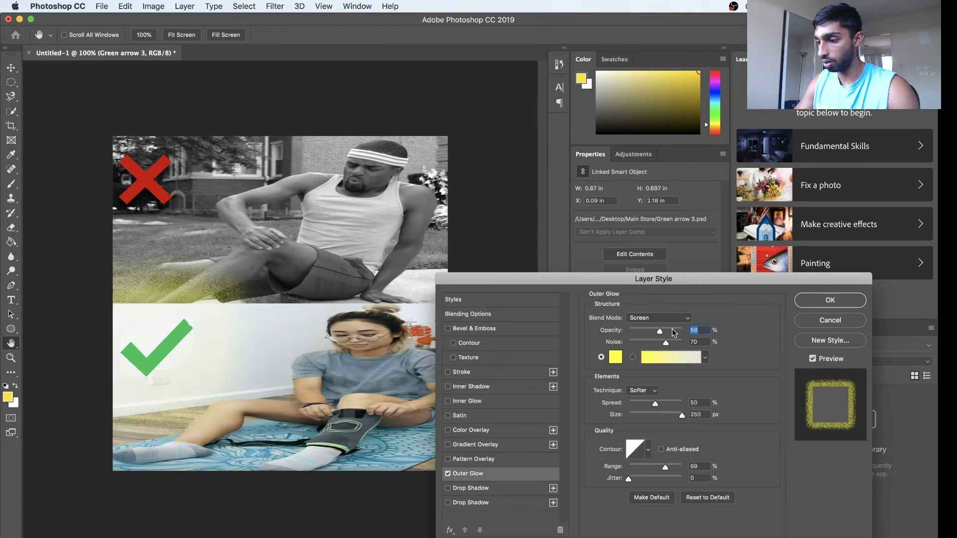
left_click_drag(660, 333, 662, 333)
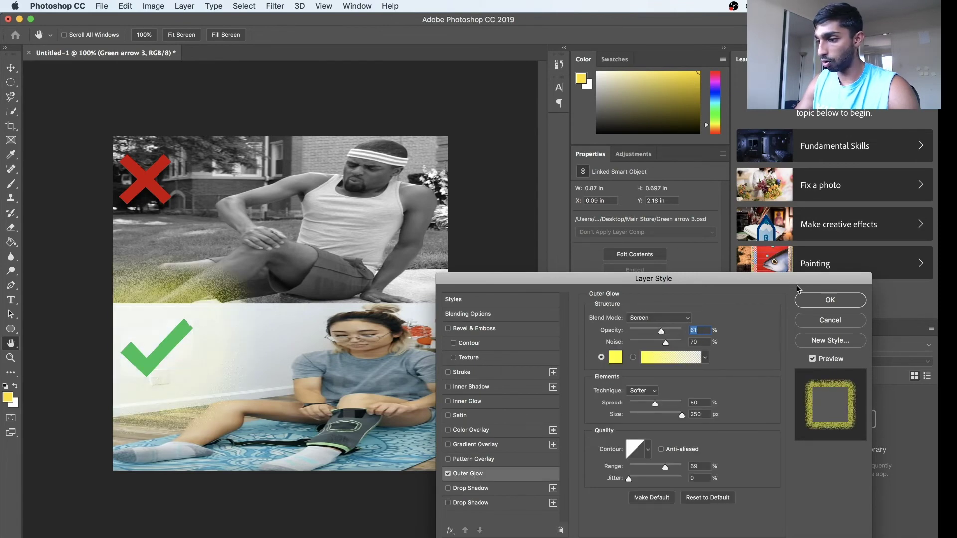
left_click(828, 301)
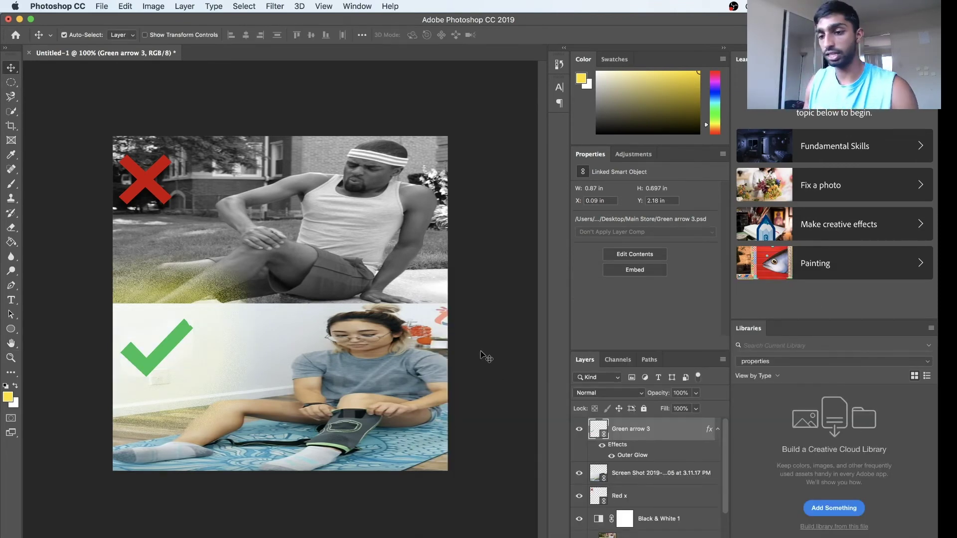